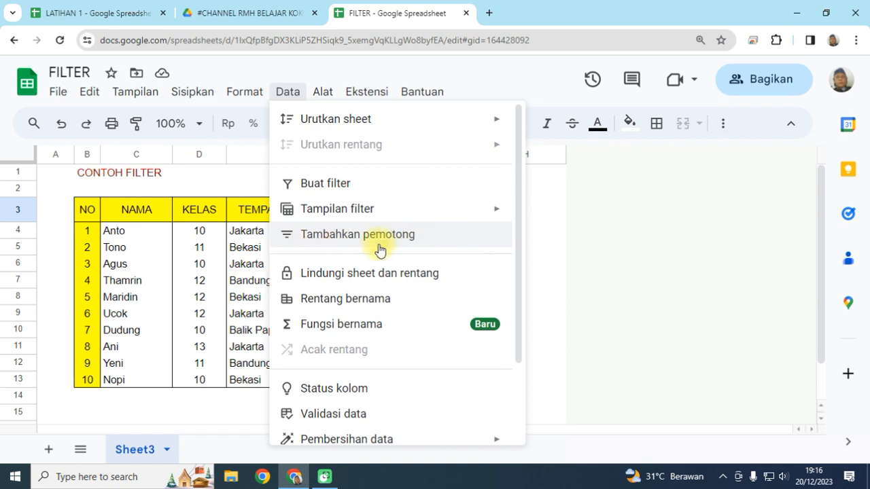
Create a filter on the data table starting from its TEMPAT LAHIR header.
click(251, 172)
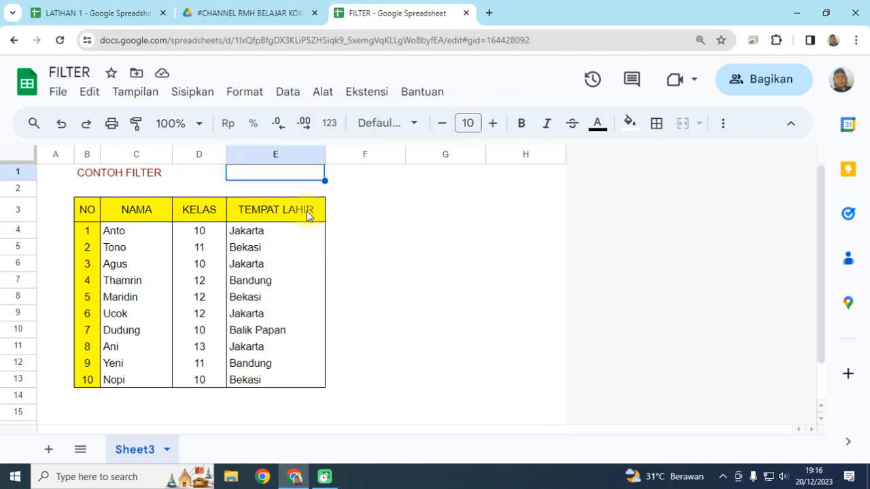
click(307, 211)
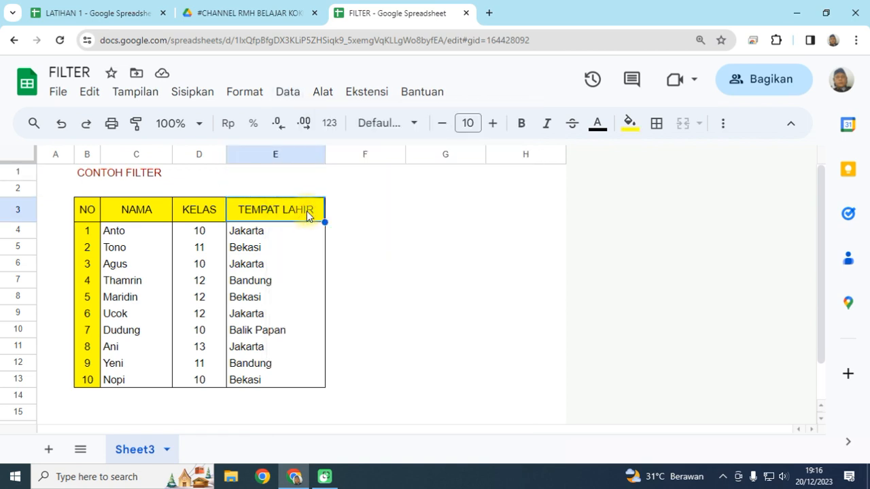
click(288, 93)
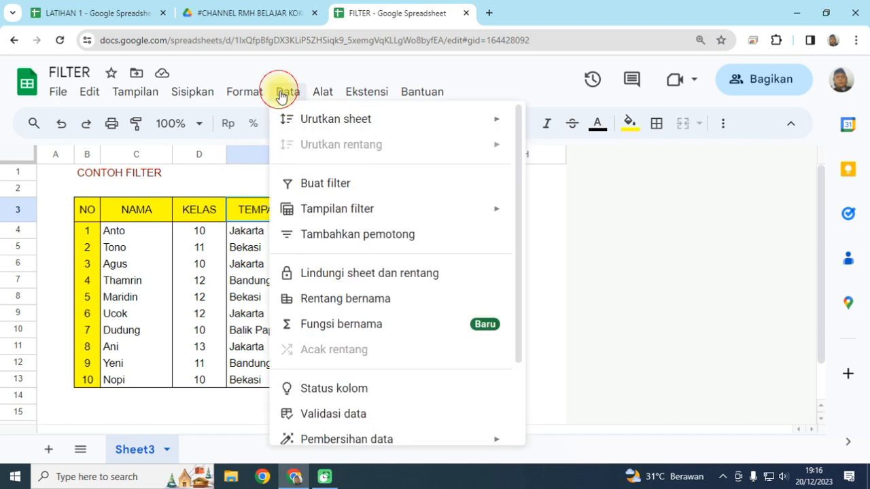
click(368, 185)
click(373, 215)
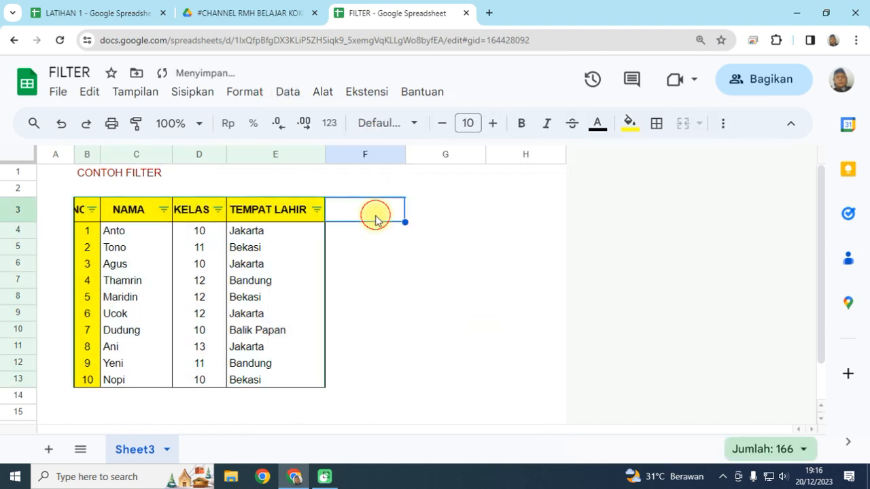
Examine the sorting and filter-by-value options of the TEMPAT LAHIR column filter.
click(316, 211)
scroll(258, 353, down, 3)
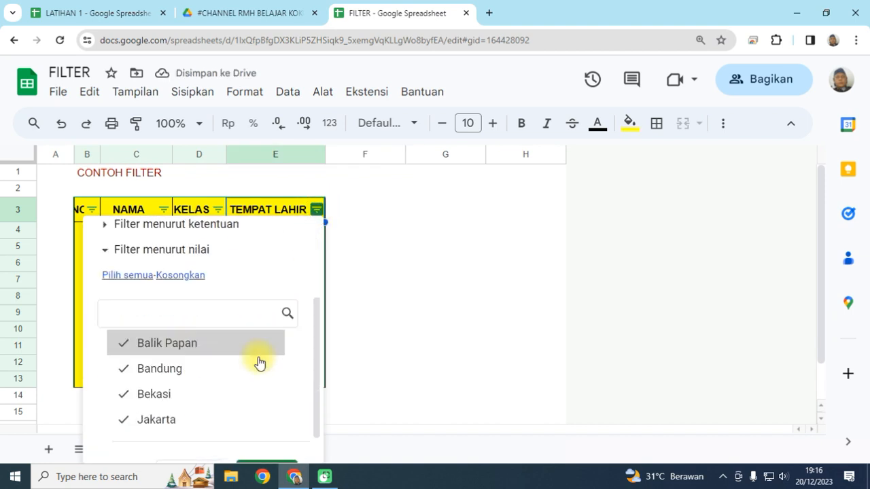
scroll(253, 357, up, 3)
click(372, 269)
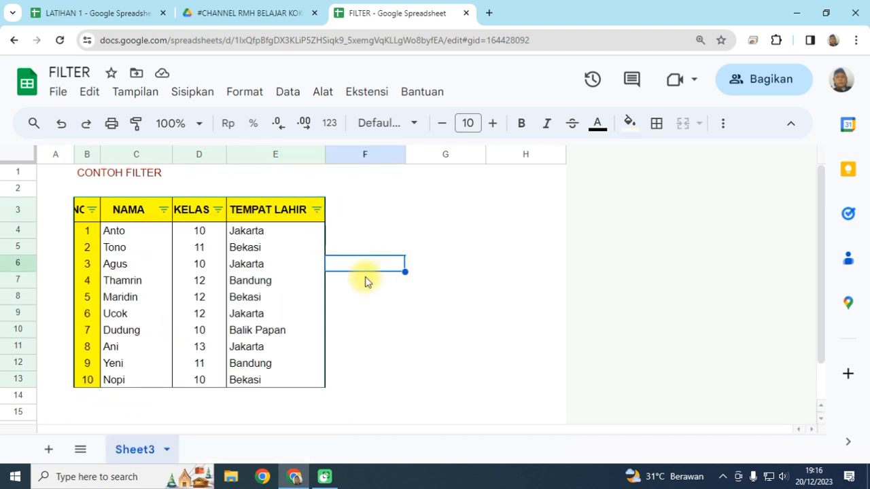
click(316, 210)
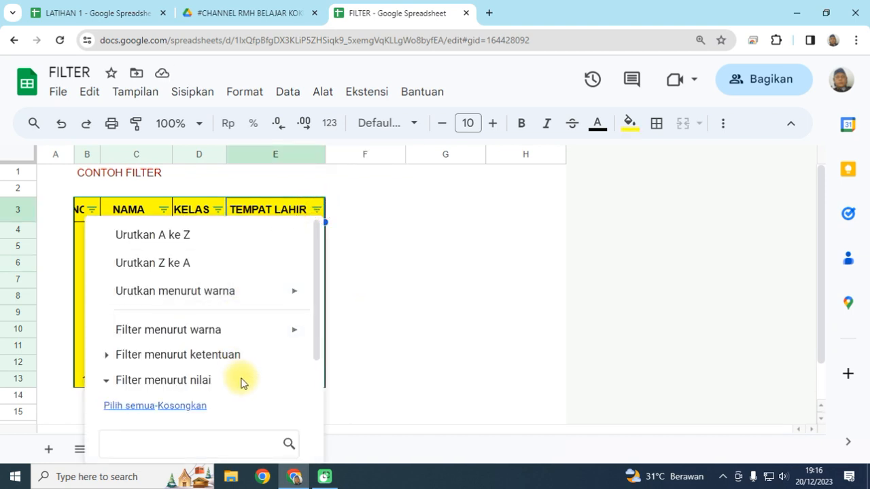
scroll(242, 381, down, 2)
click(406, 264)
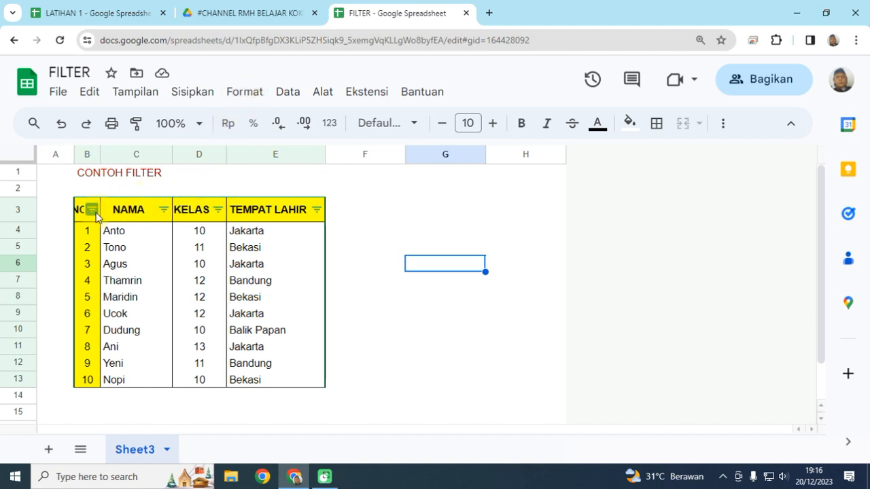
Remove the filter from the data table.
click(296, 98)
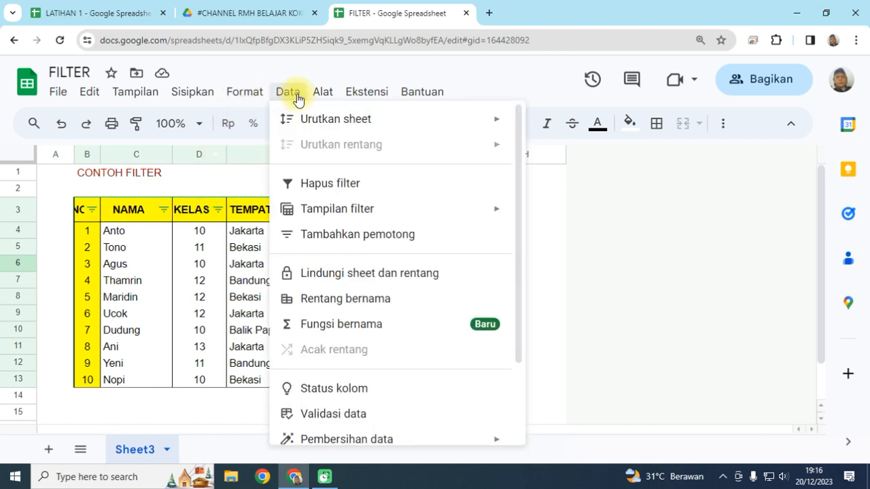
click(375, 185)
click(468, 286)
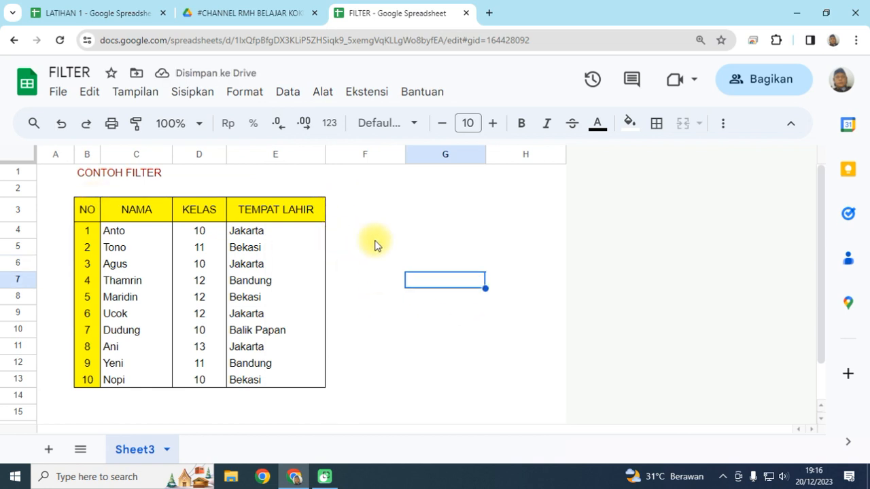
Add a slicer based on the TEMPAT LAHIR column, using Sheet3!E3:E13 as the data range, and close its settings.
click(287, 92)
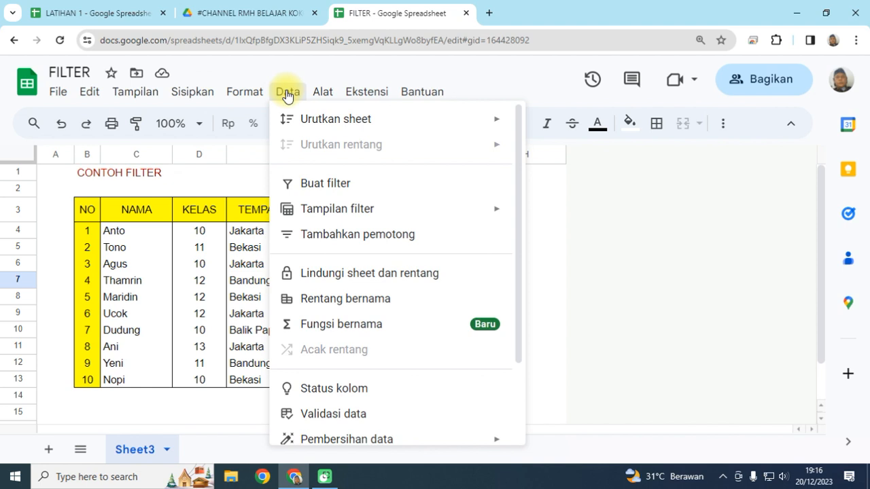
click(401, 234)
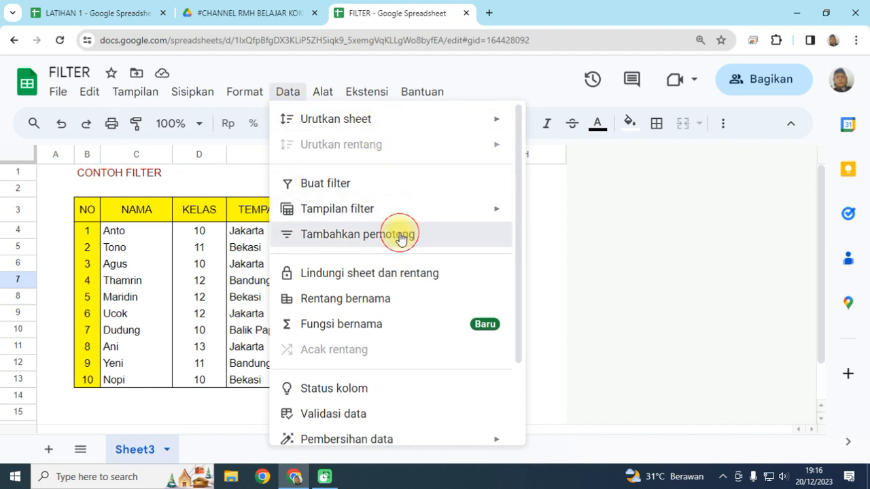
drag(402, 155, 590, 155)
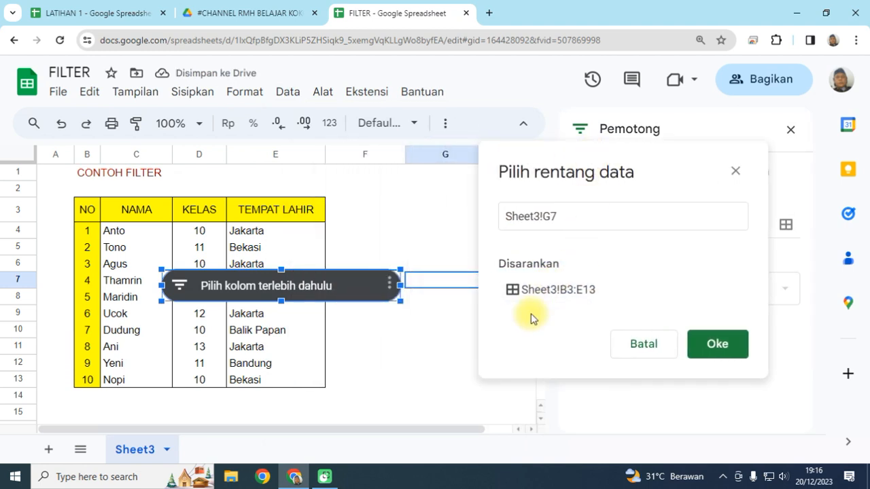
drag(605, 222, 493, 207)
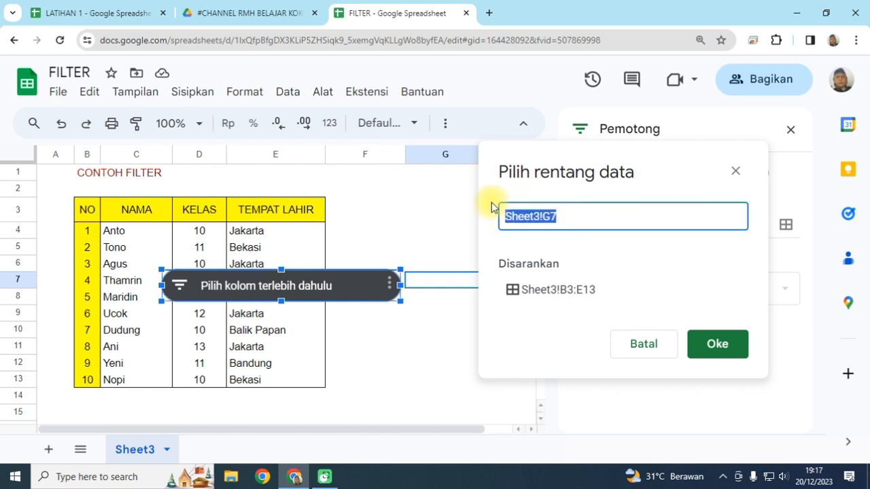
key(BackSpace)
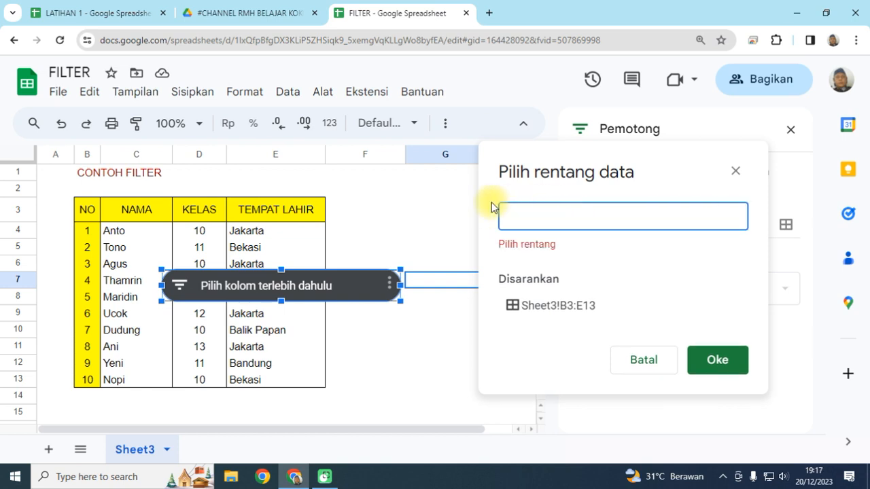
drag(265, 208, 260, 383)
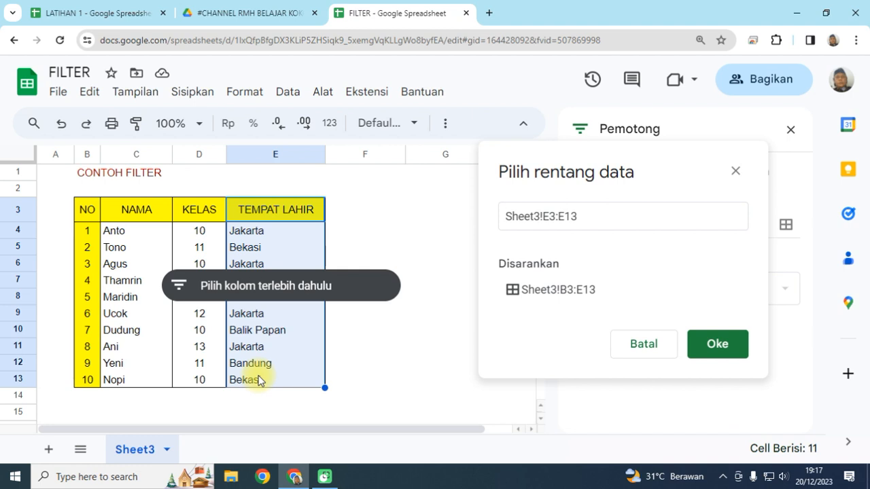
click(732, 355)
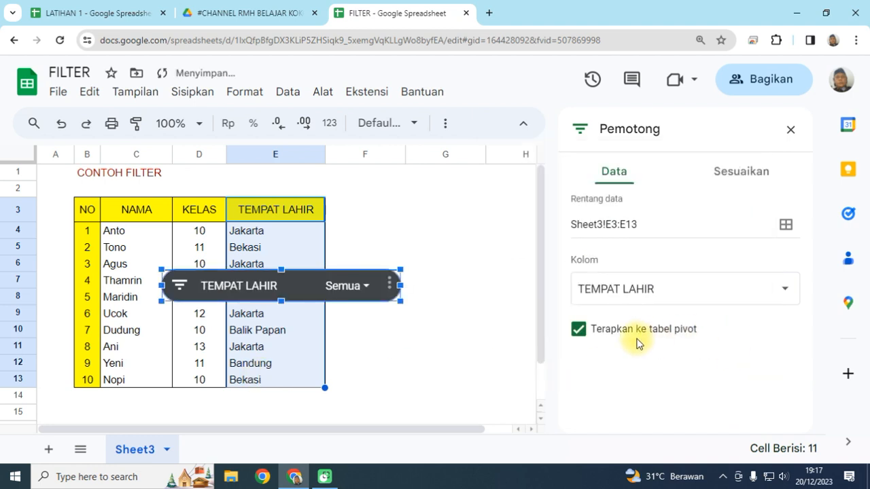
click(791, 131)
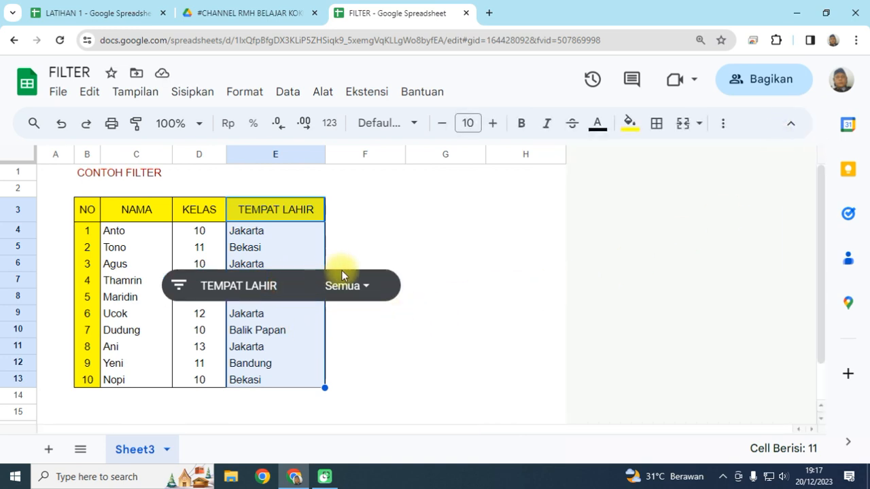
Move the TEMPAT LAHIR slicer off the table into the empty area beside column E.
click(384, 283)
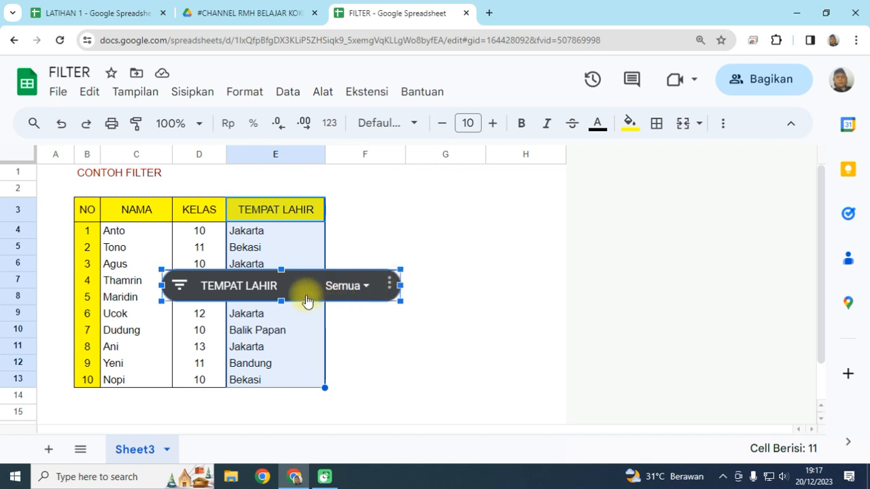
drag(305, 299, 481, 236)
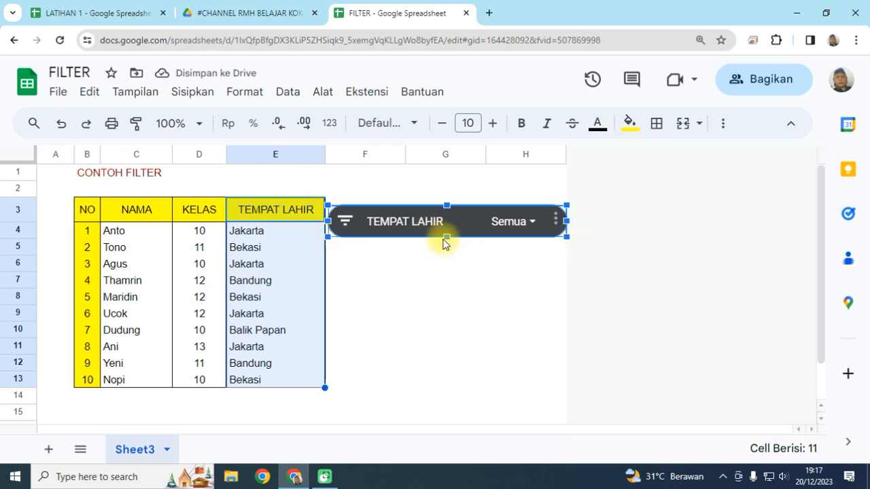
click(363, 297)
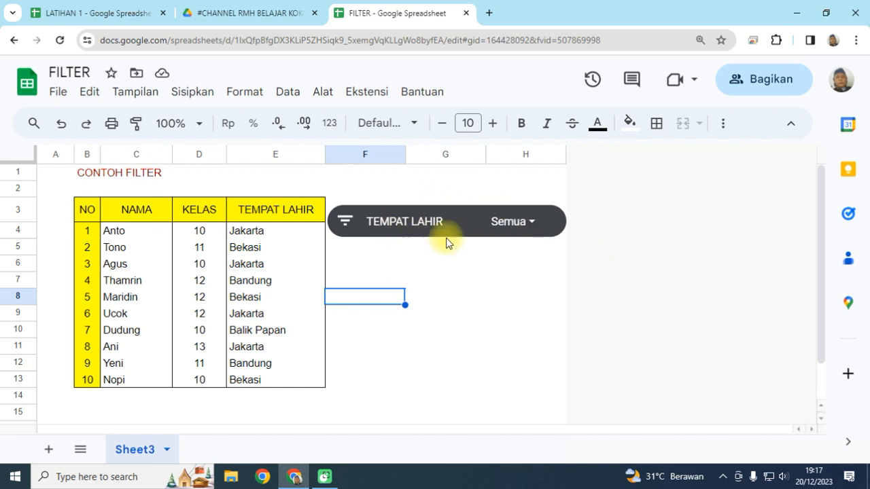
Shrink the slicer and place it across columns F to H beside the table header, wide enough for its full title.
click(374, 238)
drag(327, 238, 376, 230)
drag(432, 230, 403, 204)
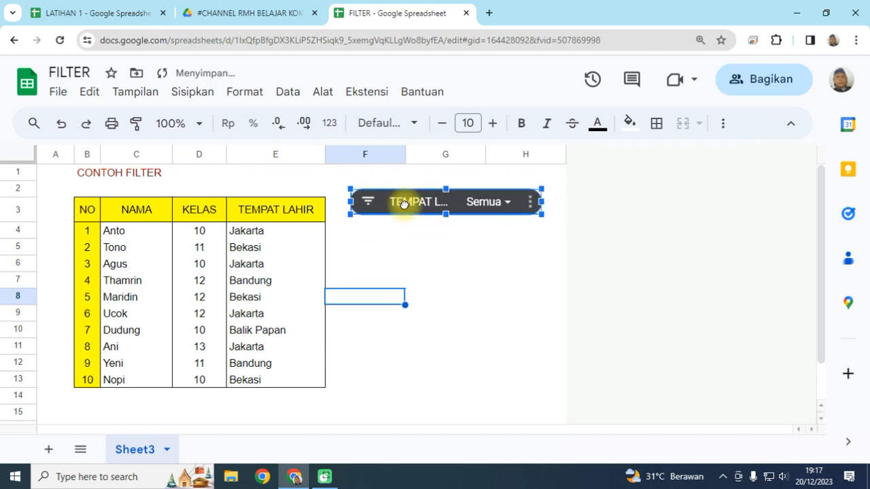
mouse_move(350, 215)
mouse_down()
mouse_move(333, 225)
mouse_move(355, 217)
mouse_up()
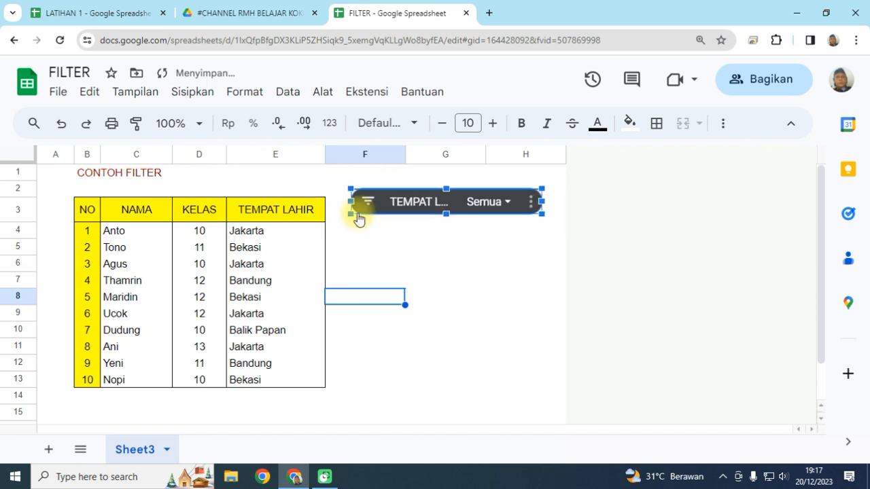
drag(541, 202, 560, 201)
click(528, 258)
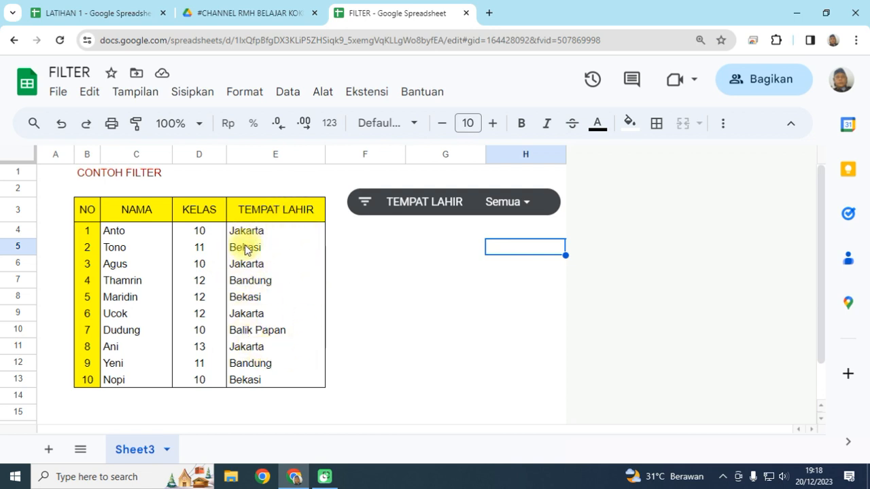
Filter the table with the slicer to Jakarta only by excluding Balik Papan, Bandung and Bekasi.
click(525, 207)
scroll(493, 346, down, 2)
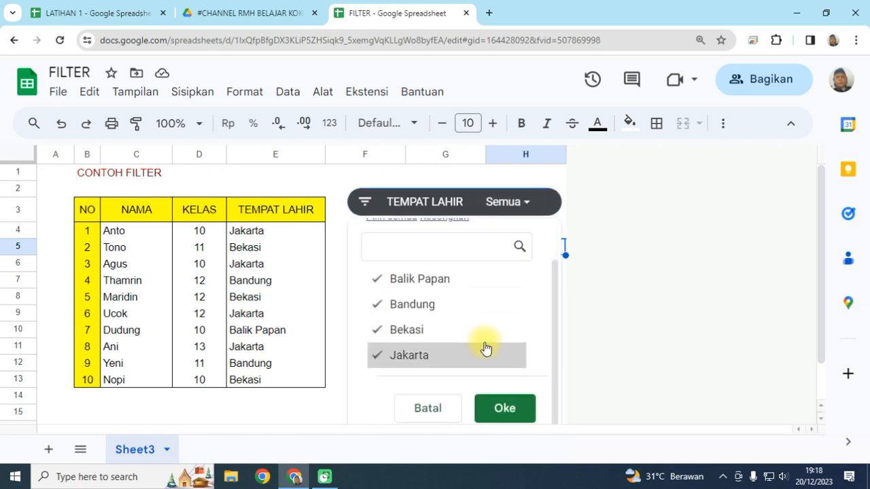
click(468, 293)
click(455, 310)
click(448, 343)
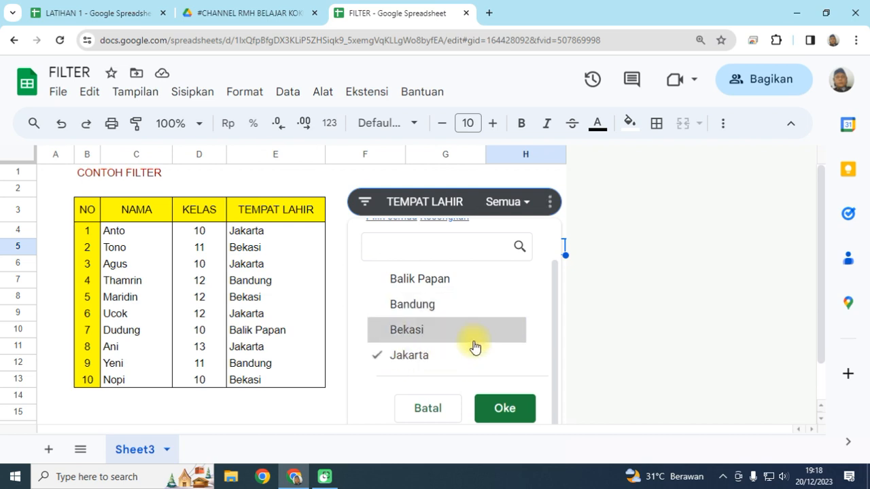
click(496, 409)
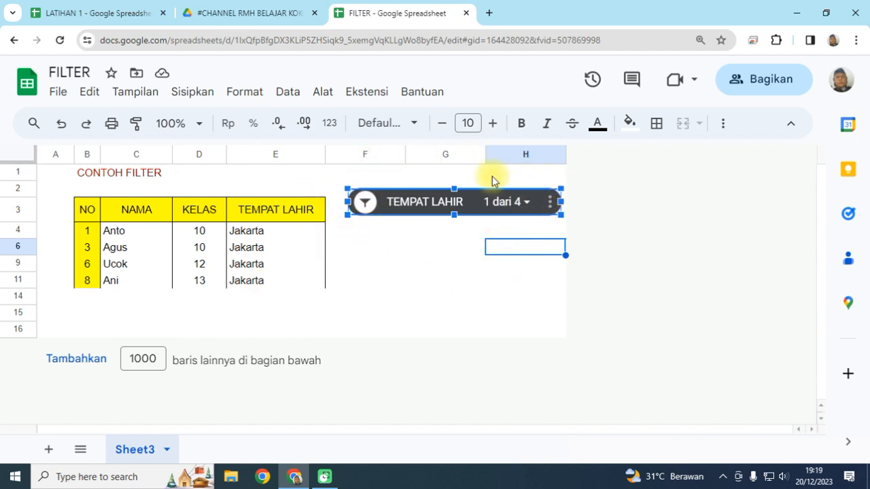
click(435, 264)
Open the TEMPAT LAHIR slicer for editing and bring up its customization settings.
click(465, 212)
click(549, 201)
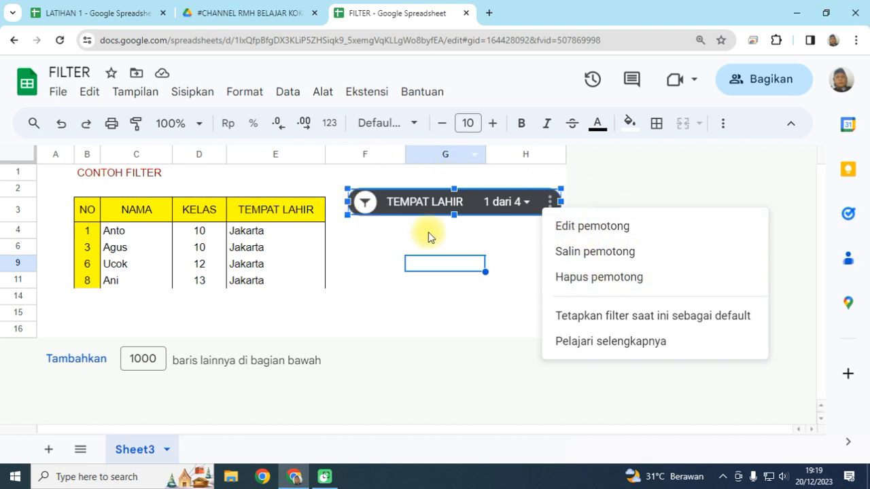
click(578, 227)
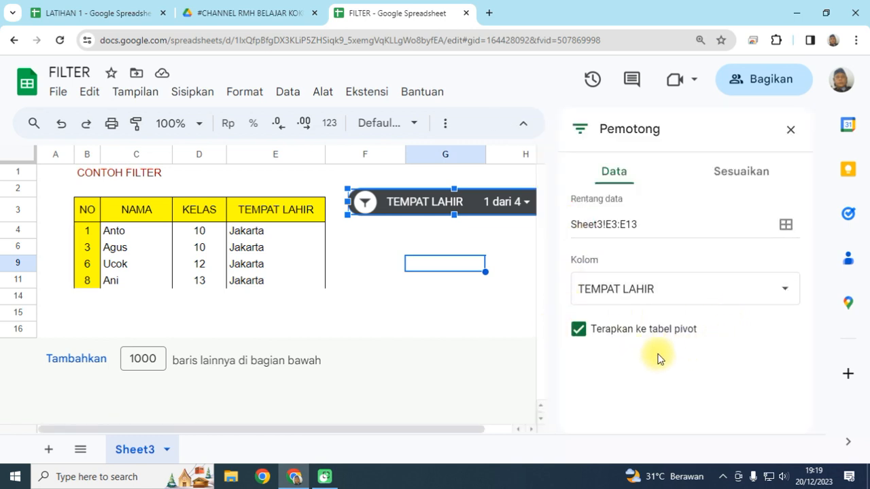
click(733, 180)
scroll(655, 348, down, 1)
scroll(651, 351, up, 1)
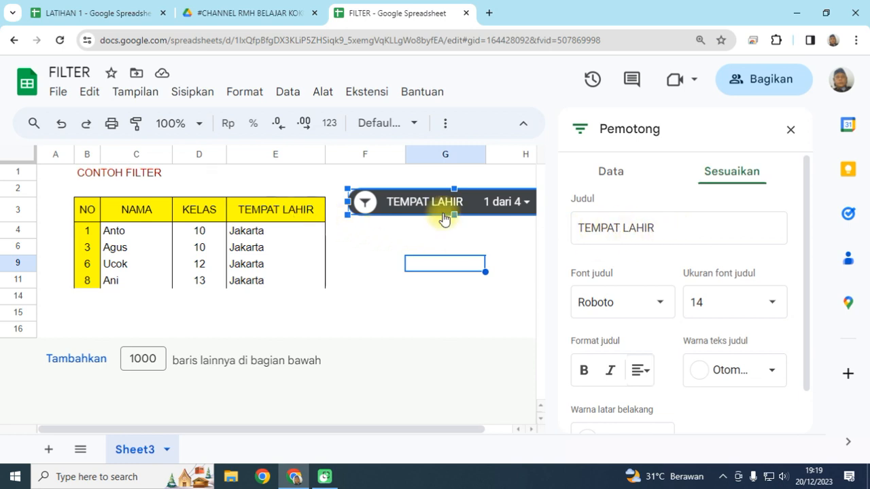
Replace the slicer's title with "filter 1".
click(660, 227)
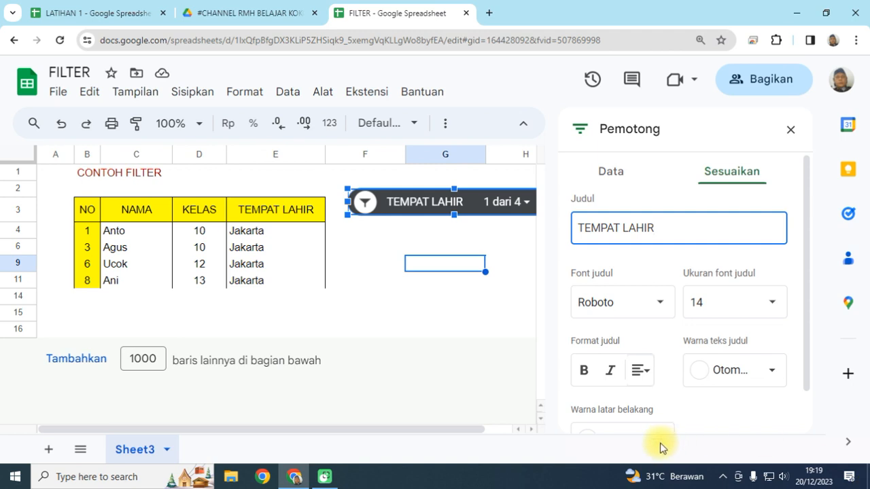
key(BackSpace)
key(BackSpace)
key(BackSpace)
key(BackSpace)
key(BackSpace)
key(BackSpace)
key(BackSpace)
key(BackSpace)
key(BackSpace)
key(BackSpace)
key(BackSpace)
key(BackSpace)
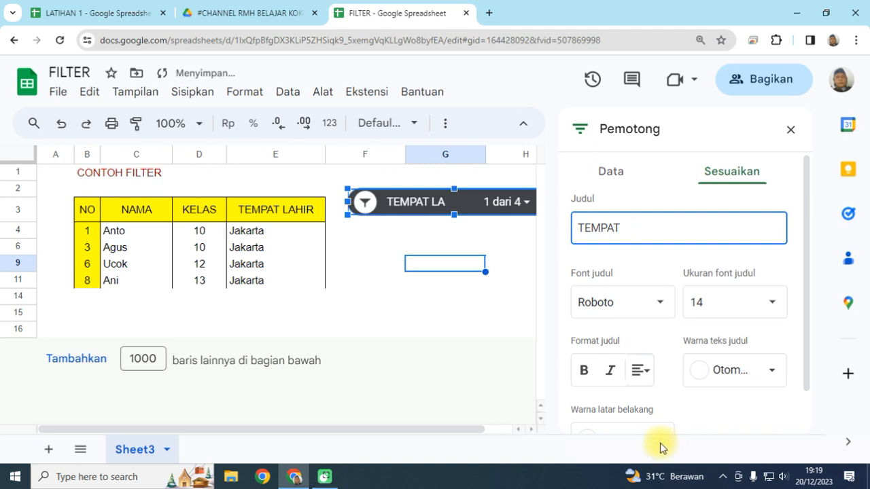
text(filter 1)
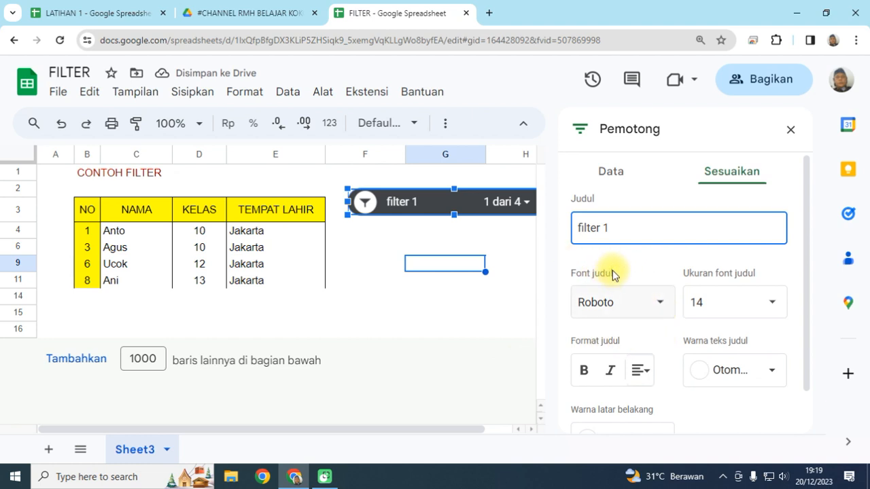
Set the slicer's title font to Spectral.
click(661, 303)
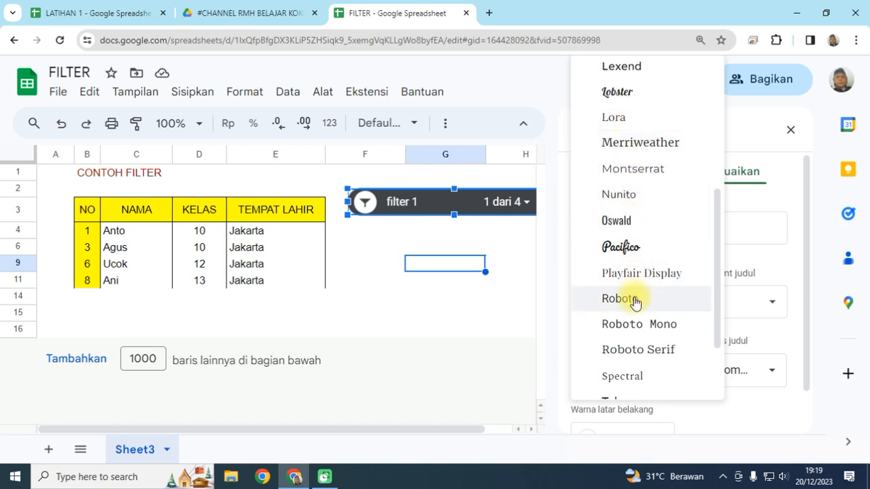
click(645, 379)
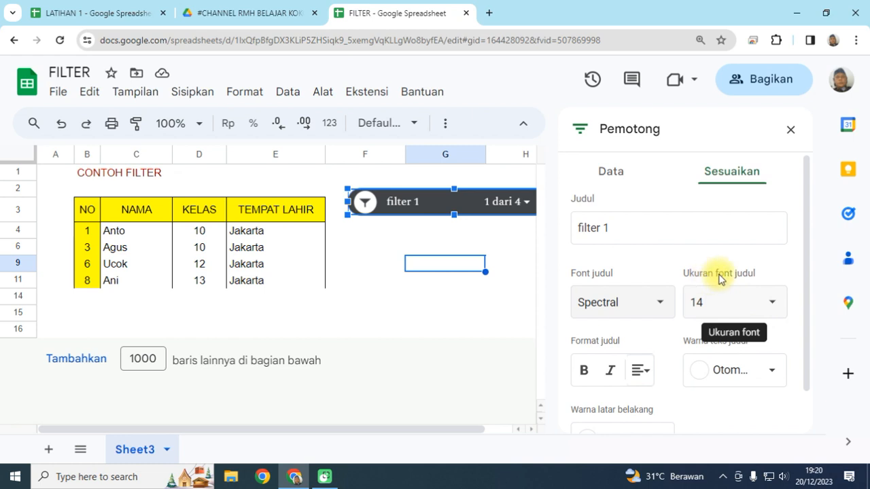
Try font size 8 for the slicer's title and settle on size 10.
click(770, 307)
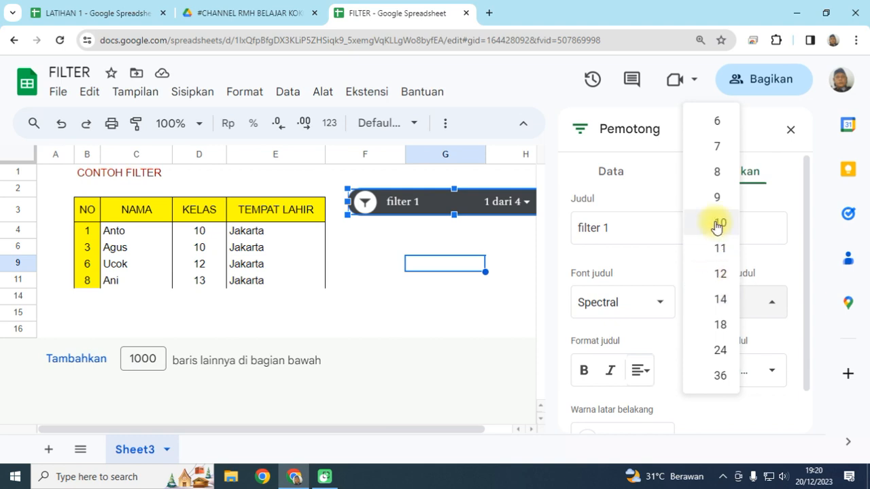
click(717, 173)
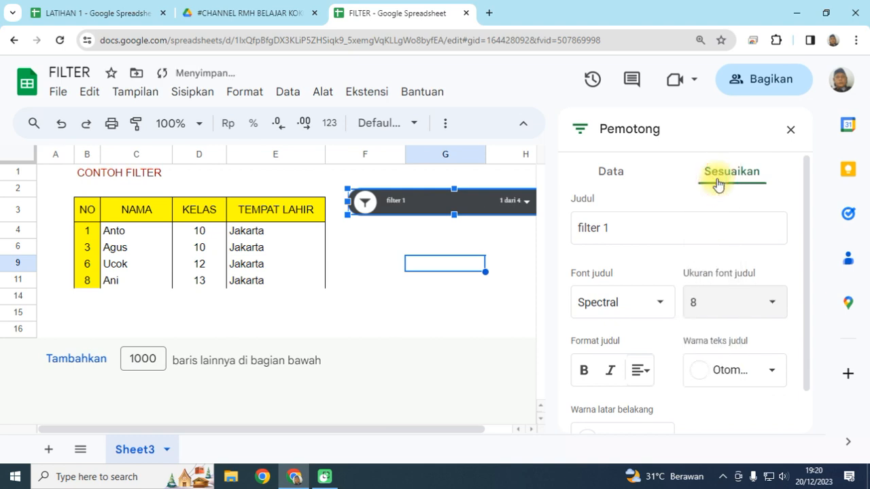
click(762, 301)
click(721, 350)
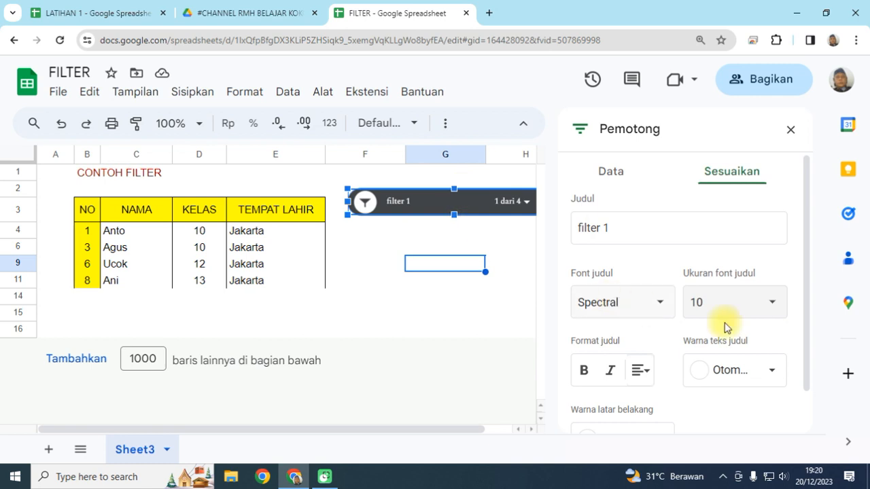
Format the slicer's title as bold and italic.
scroll(806, 306, down, 2)
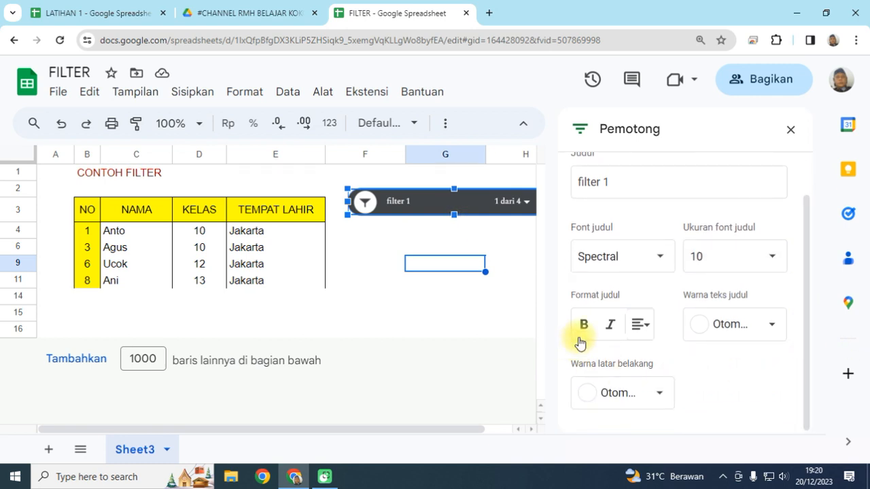
click(585, 329)
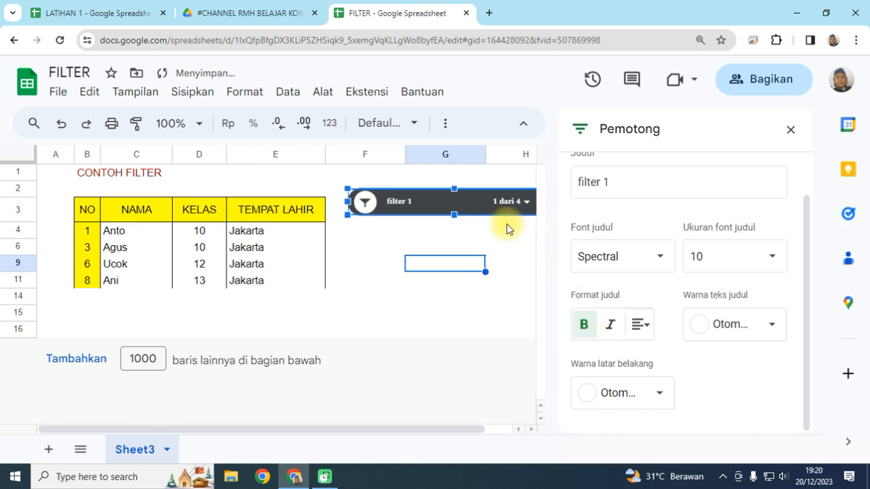
click(610, 331)
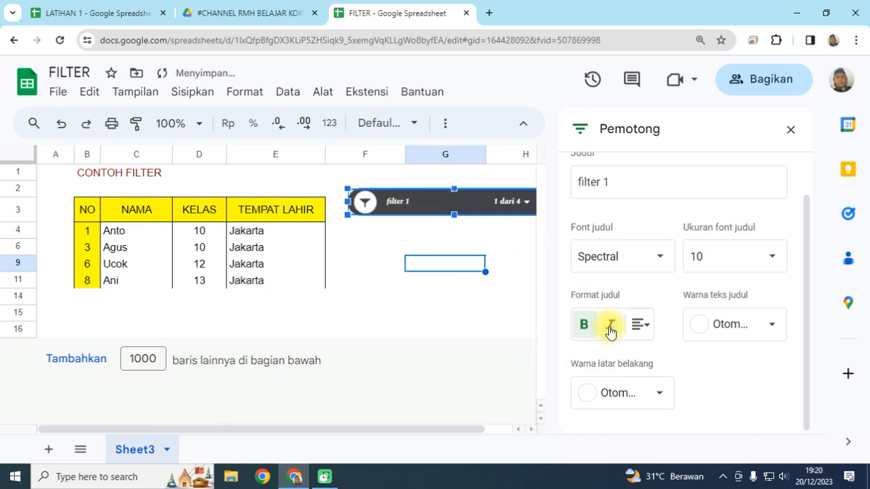
Try centring the slicer's title and return it to left alignment.
click(645, 325)
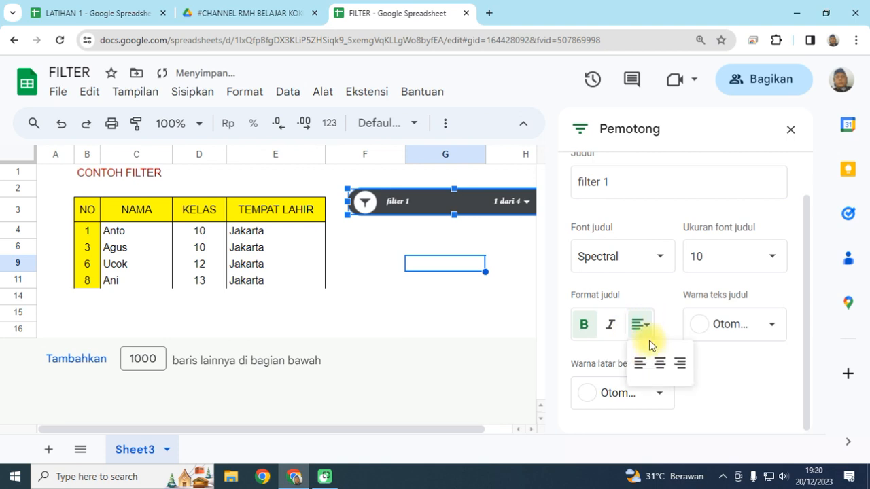
click(659, 364)
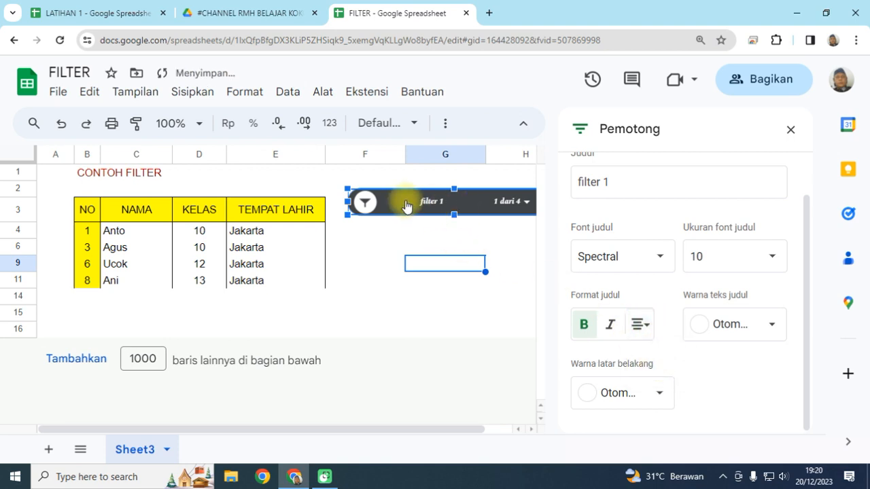
click(639, 326)
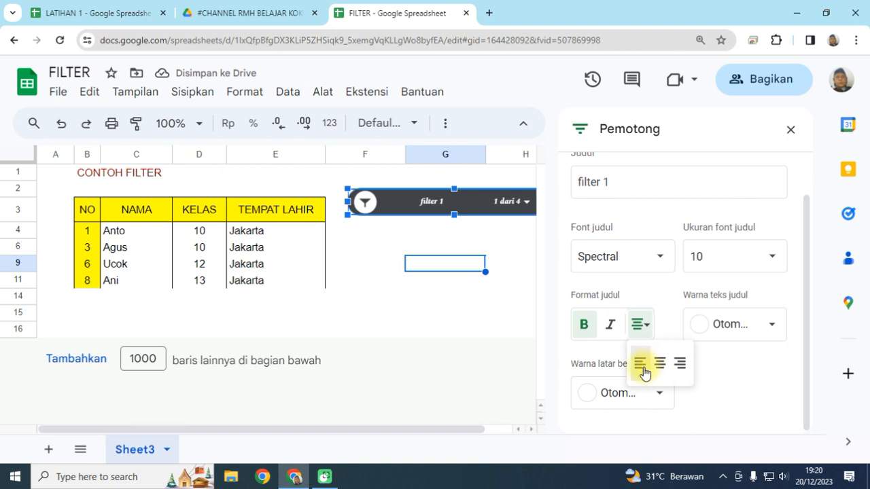
click(640, 362)
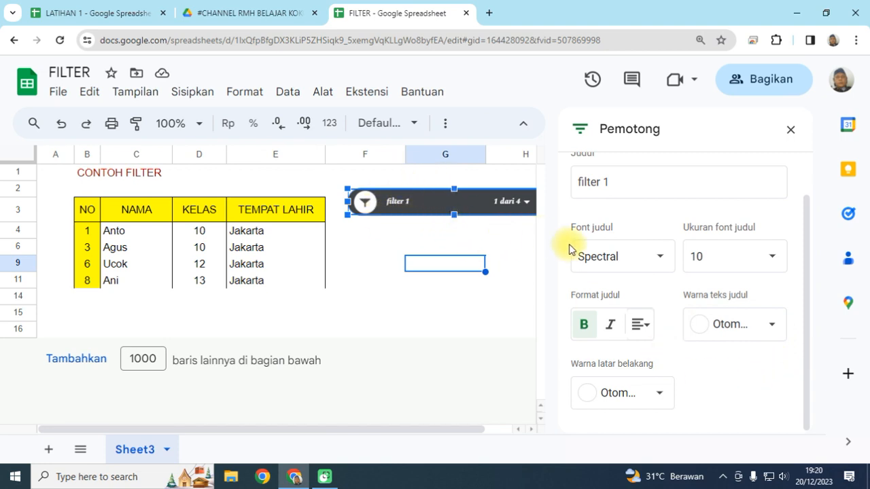
Set the slicer's title text colour to dark red and its background colour to yellow.
click(777, 330)
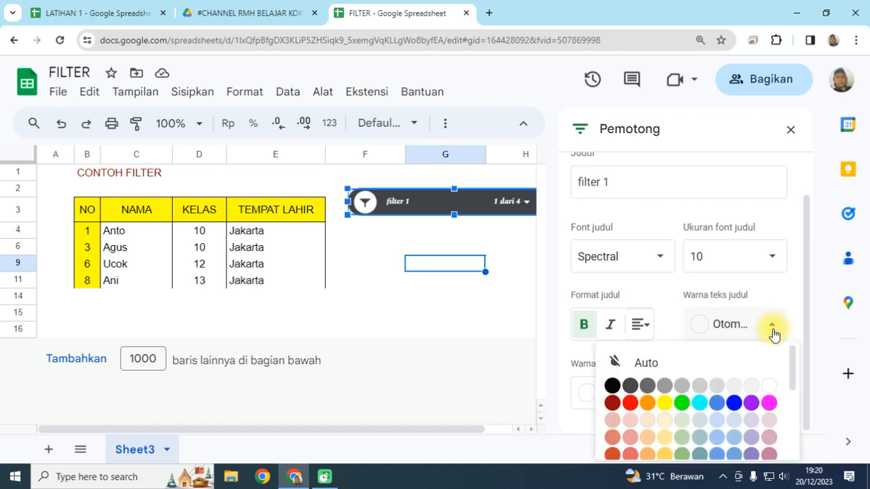
click(613, 403)
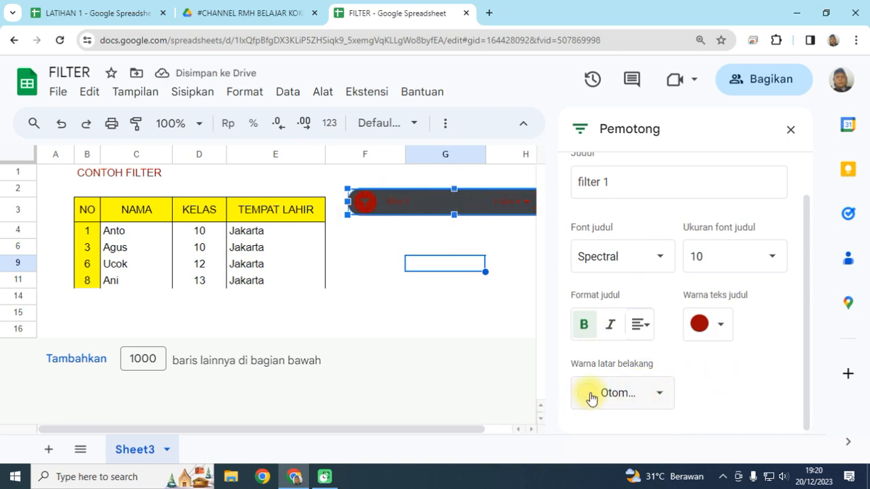
click(659, 395)
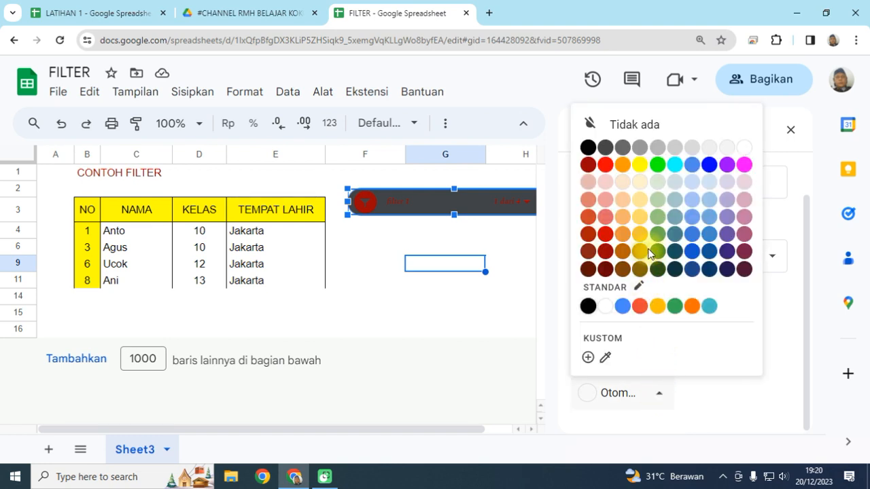
click(640, 165)
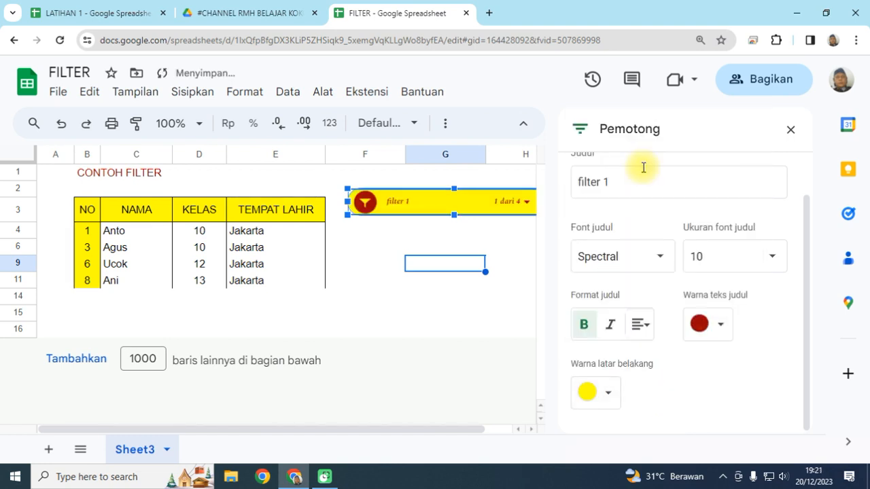
Change the slicer's background colour to cyan and close its settings.
click(610, 394)
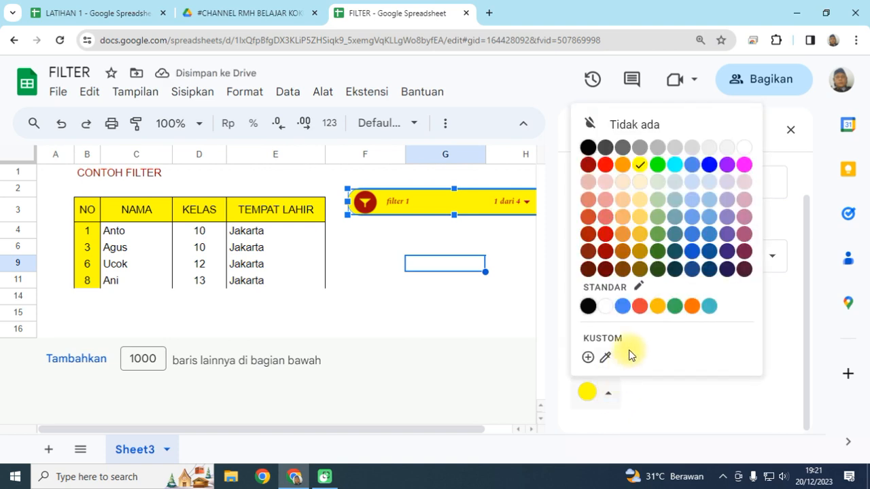
click(677, 167)
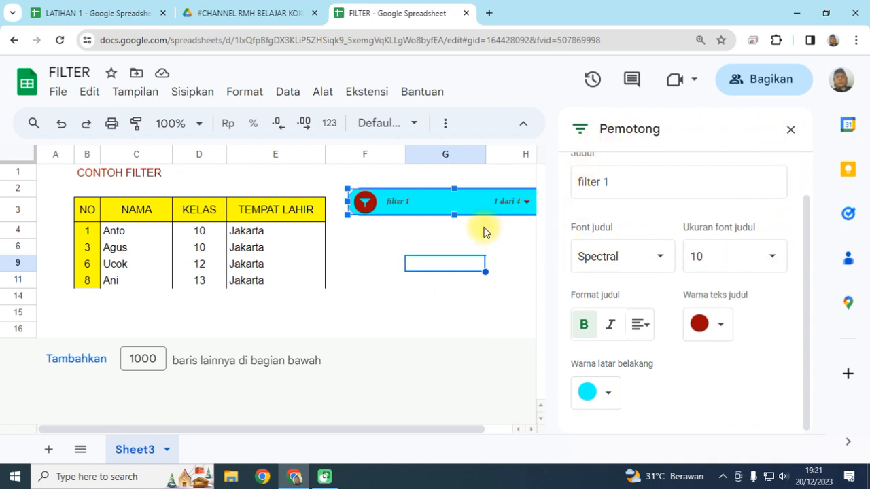
click(790, 129)
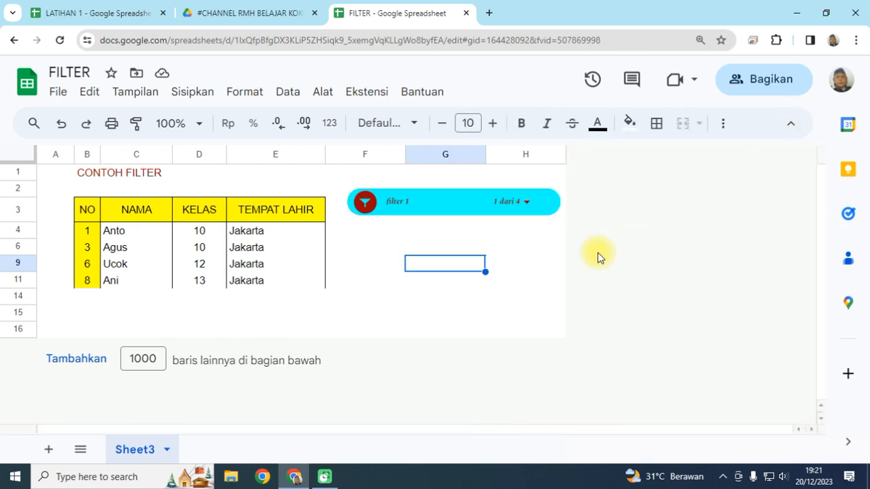
Select the slicer on the sheet and narrow it so it ends near the start of column H.
click(523, 280)
click(458, 208)
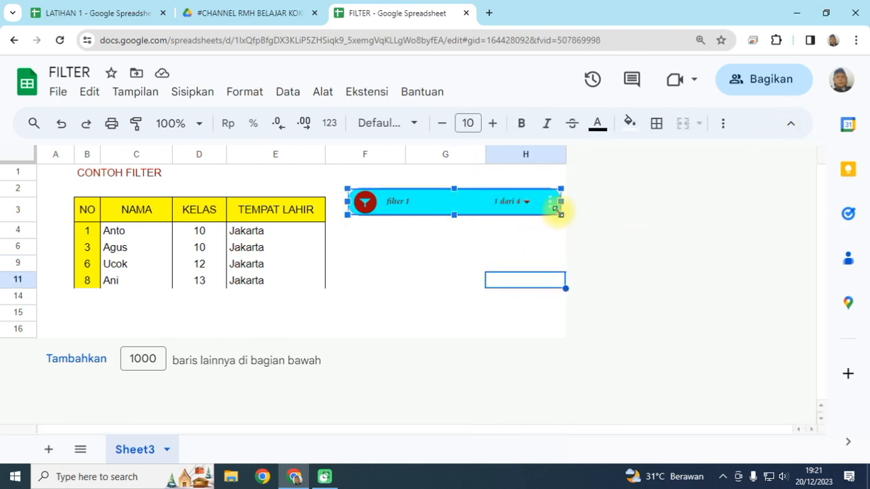
drag(562, 202, 495, 196)
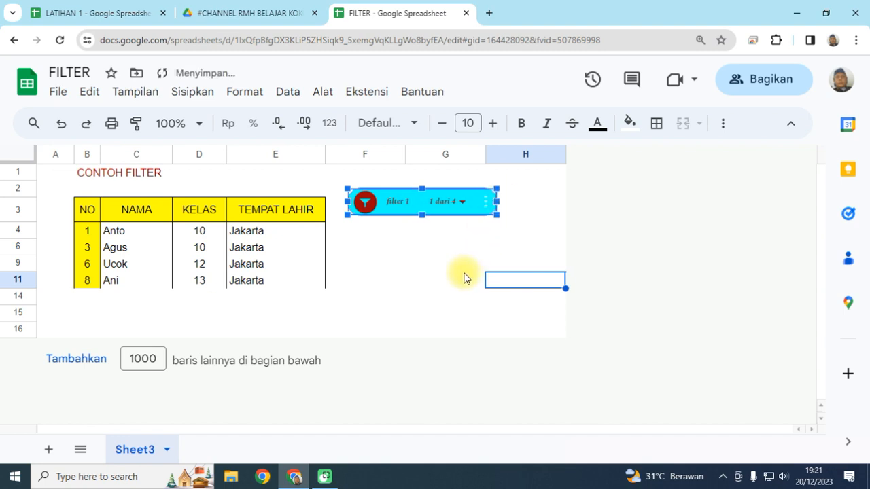
Move the slicer away from the table so it sits mainly over columns G and H in rows 2 and 3.
click(454, 265)
click(468, 207)
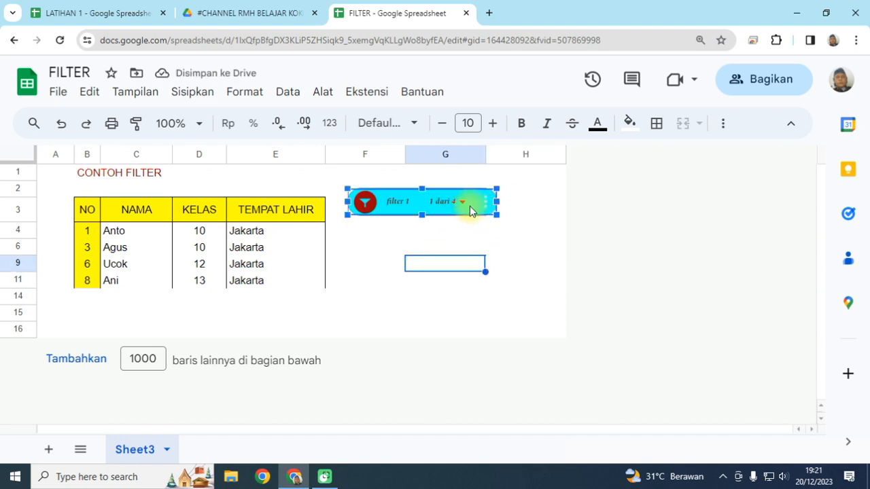
drag(406, 212, 456, 206)
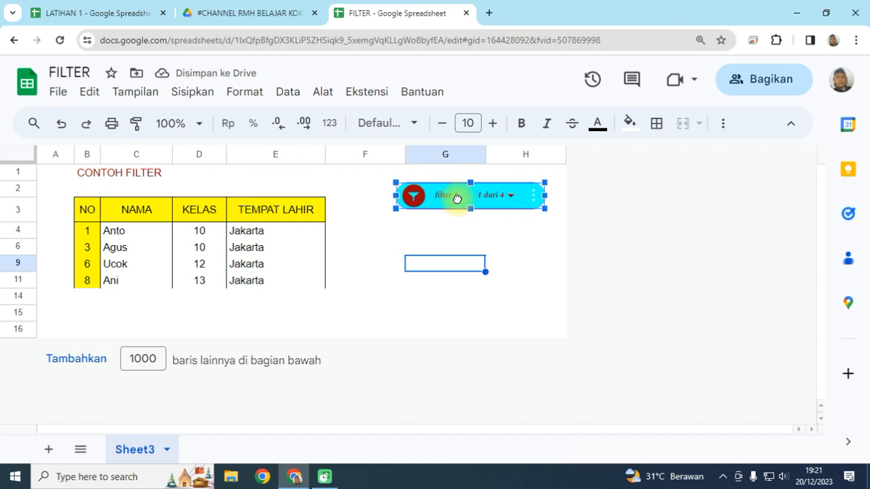
click(437, 319)
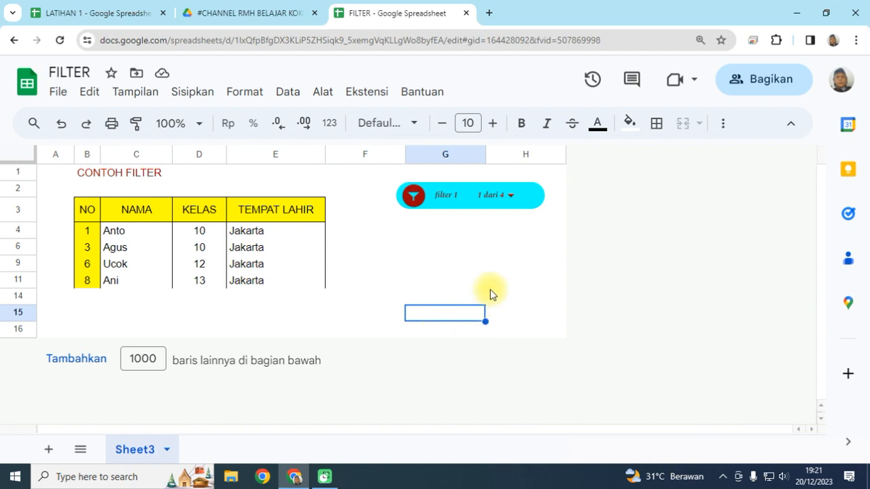
Include Balik Papan, Bandung and Bekasi along with Jakarta in the slicer's value filter and apply it.
click(509, 201)
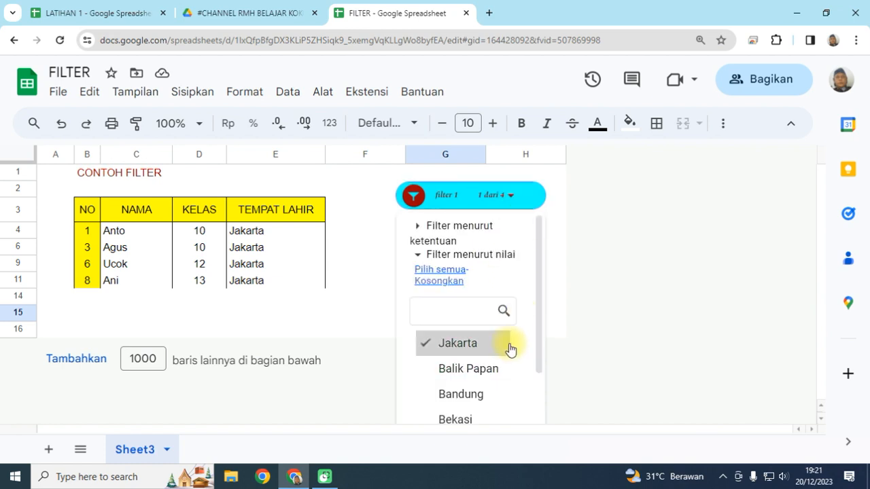
click(475, 350)
click(478, 346)
click(482, 375)
click(482, 392)
scroll(479, 396, down, 2)
click(470, 342)
click(516, 408)
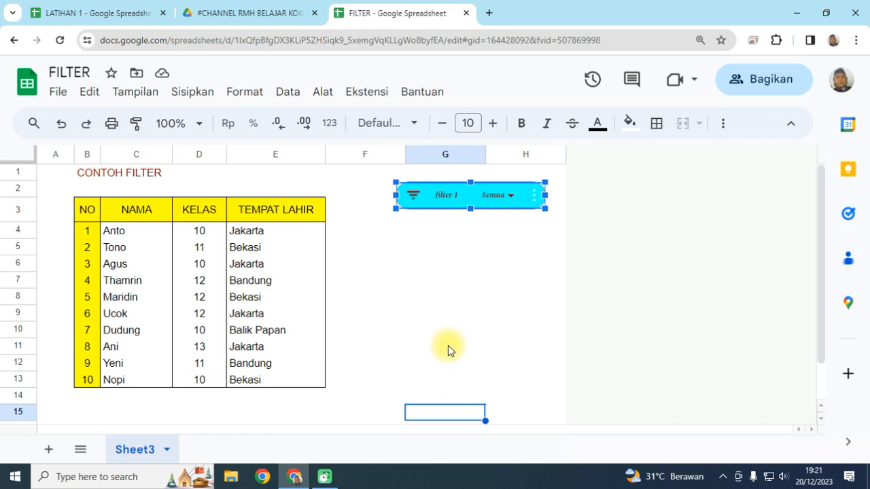